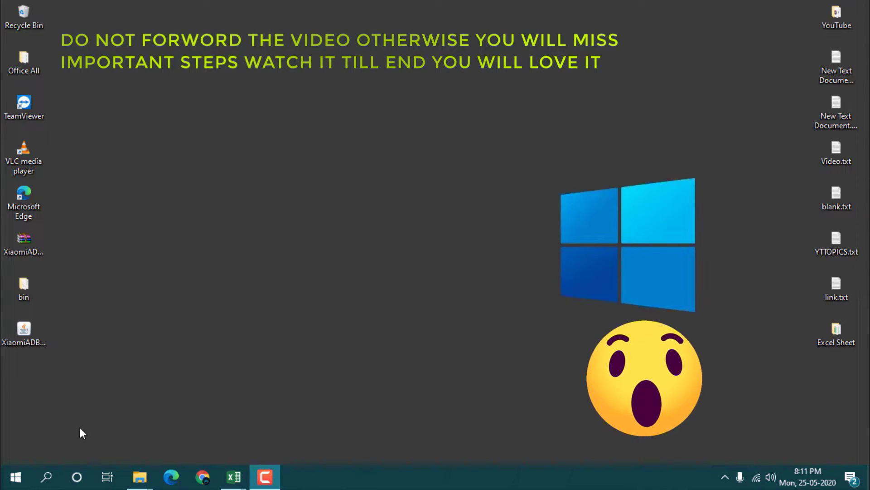
# Launch Excel 2016 from Windows search by typing 'e', opening a blank Book2 workbook.
pyautogui.click(46, 477)
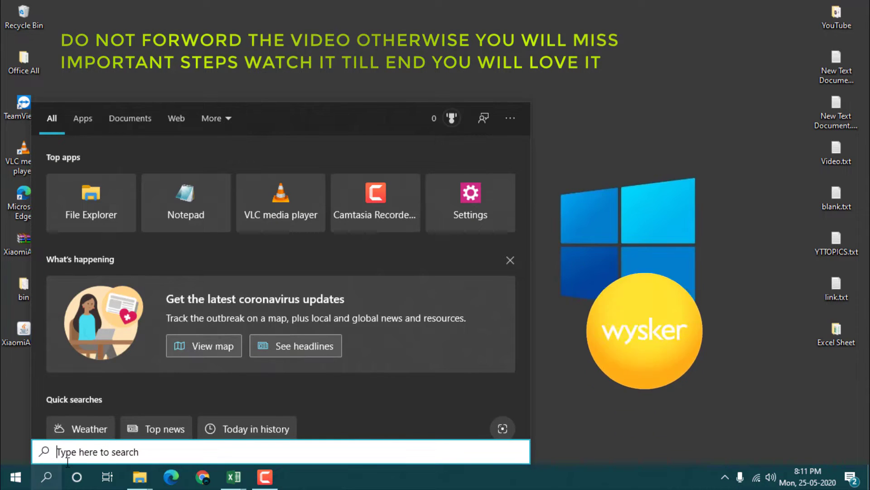
pyautogui.write('e')
pyautogui.press('Return')
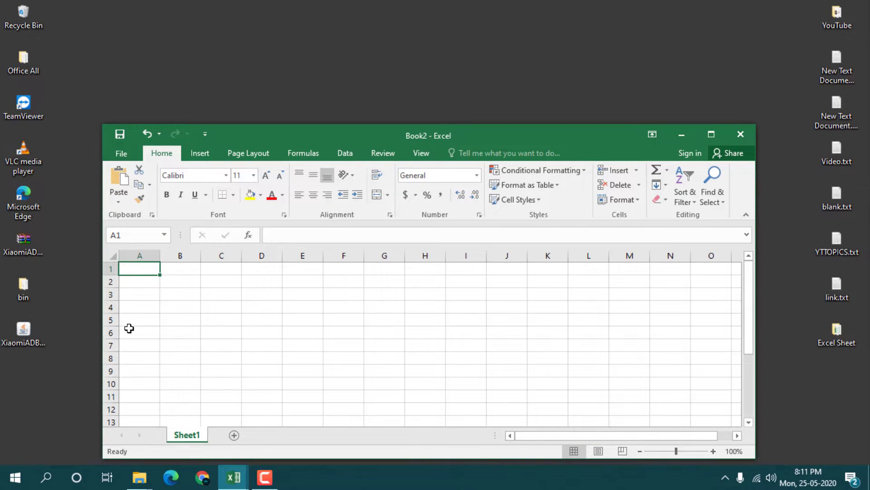
# Bring the MySheet, Sheet Three, Sheet Two and Sheet One workbooks to the front in turn.
pyautogui.moveTo(232, 481)
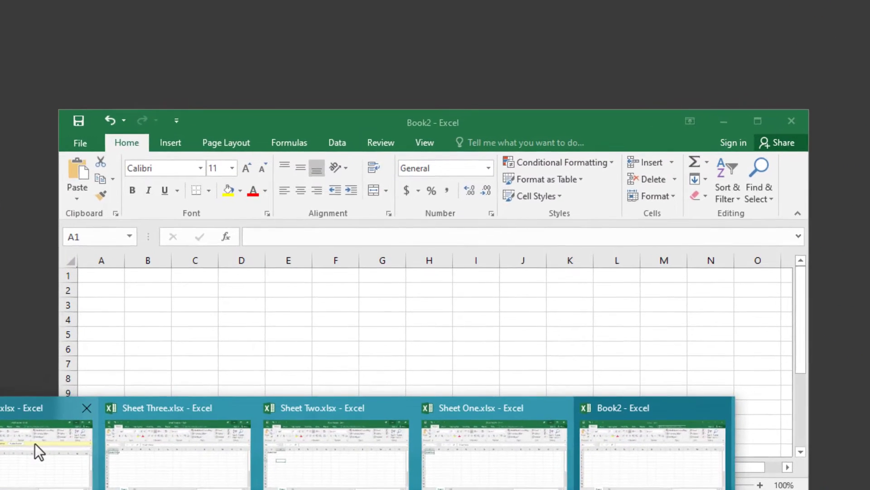
pyautogui.click(79, 417)
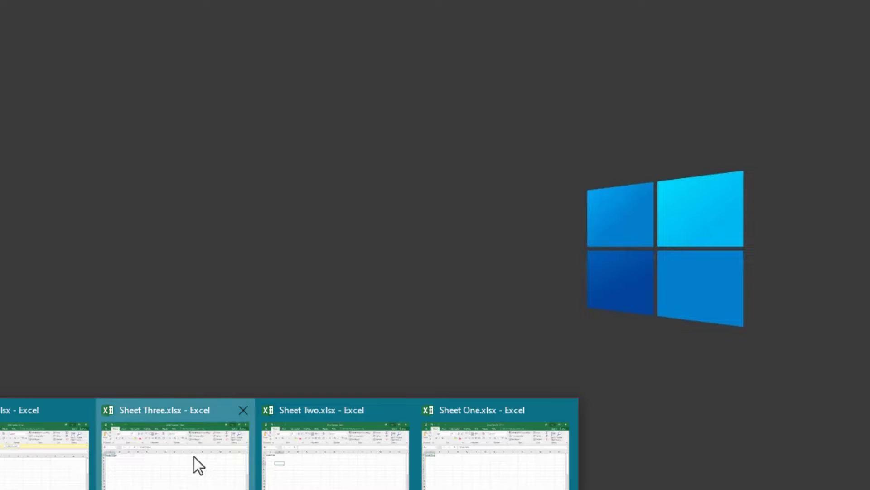
pyautogui.click(194, 456)
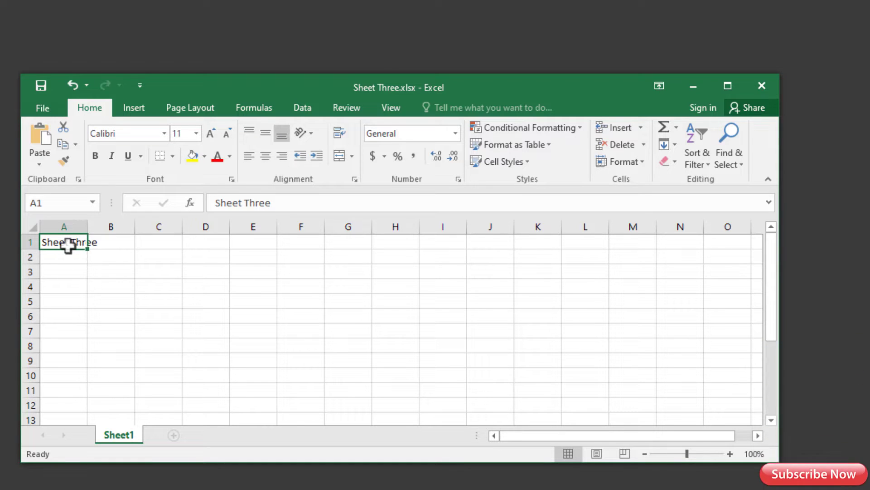
pyautogui.moveTo(281, 476)
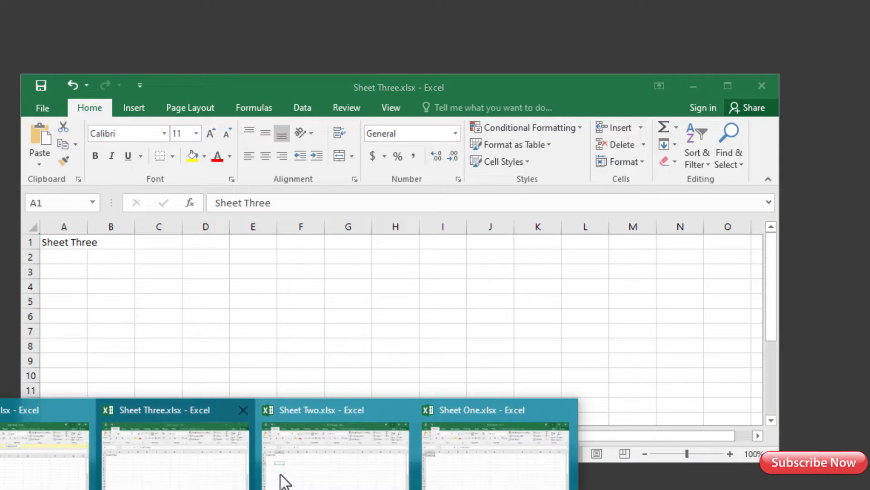
pyautogui.click(334, 474)
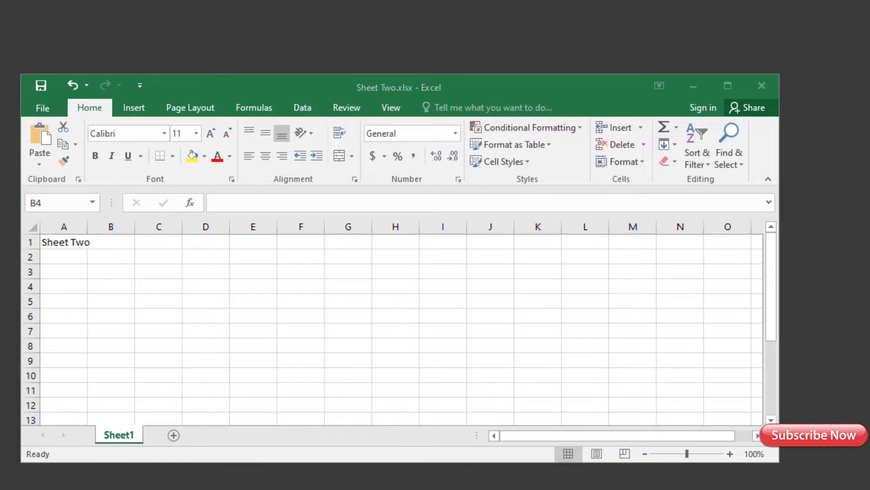
pyautogui.click(483, 467)
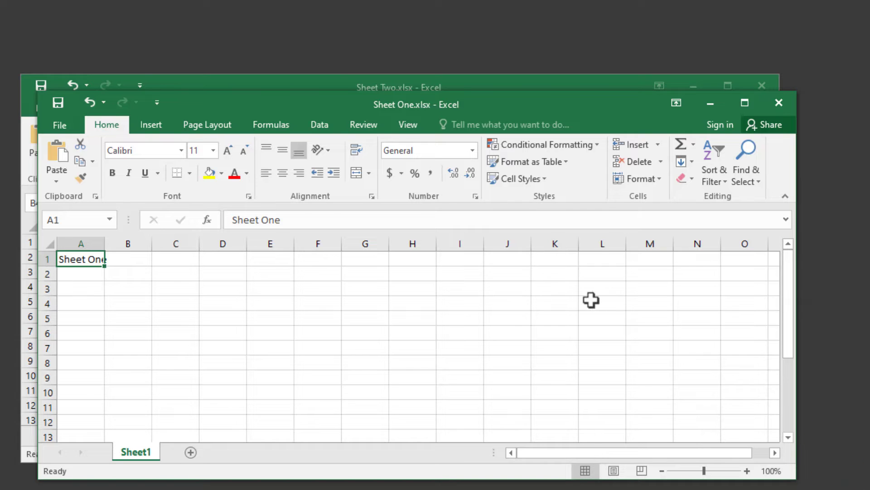
# Minimize Sheet One and Sheet Two, then close every open workbook window.
pyautogui.click(710, 104)
pyautogui.click(694, 86)
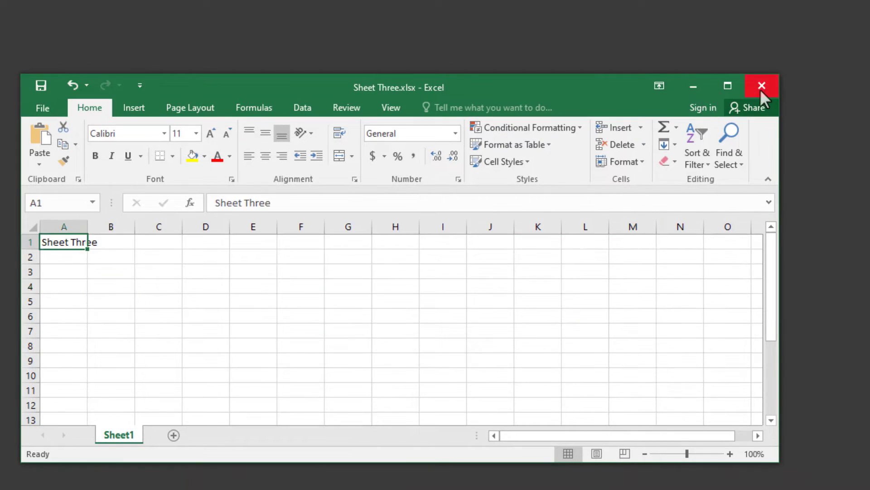
pyautogui.click(750, 91)
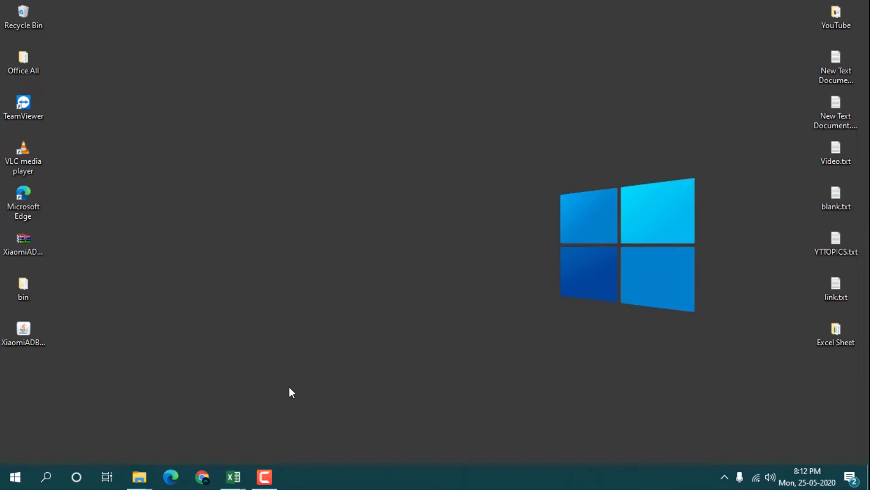
pyautogui.moveTo(234, 477)
pyautogui.click(222, 383)
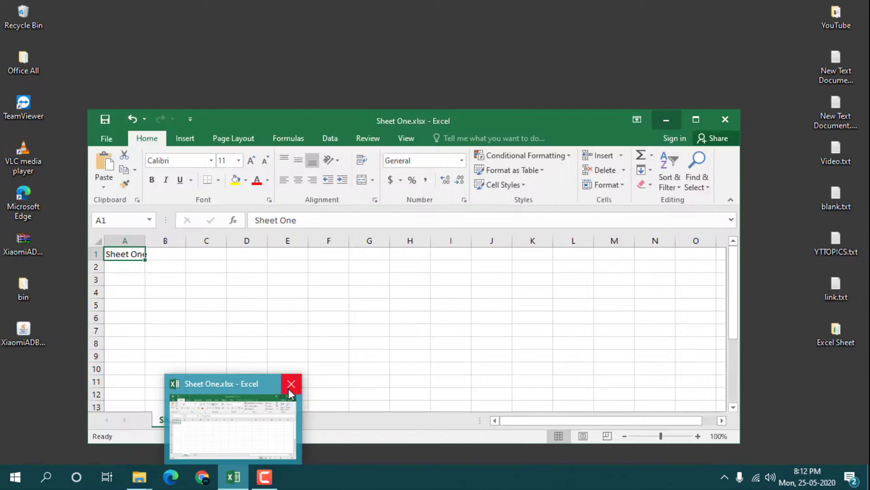
pyautogui.click(290, 383)
# Open the Excel Sheet folder, select its full address-bar path, and open Sheet Two.
pyautogui.doubleClick(842, 335)
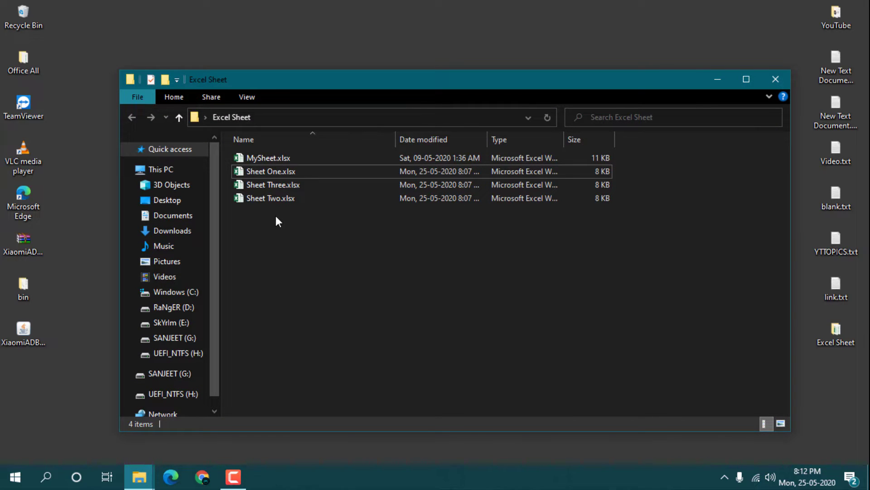
pyautogui.click(323, 118)
pyautogui.hotkey('ctrl', 'c')
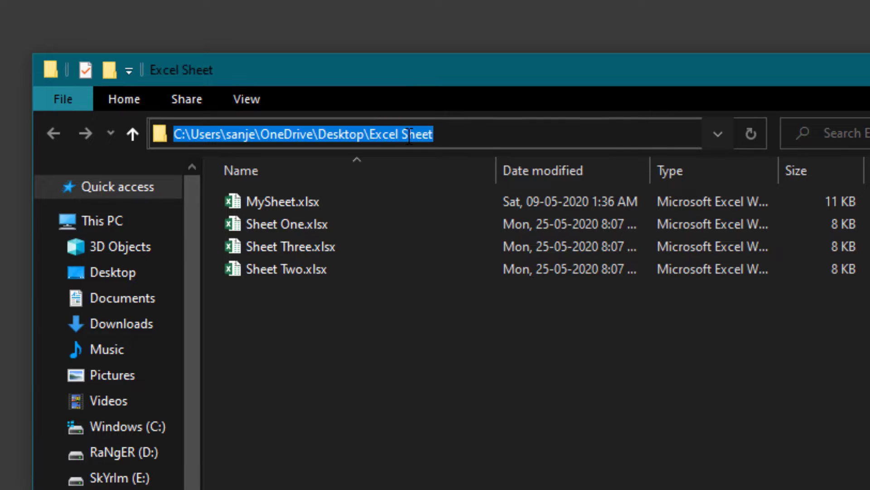
pyautogui.click(476, 405)
pyautogui.doubleClick(308, 270)
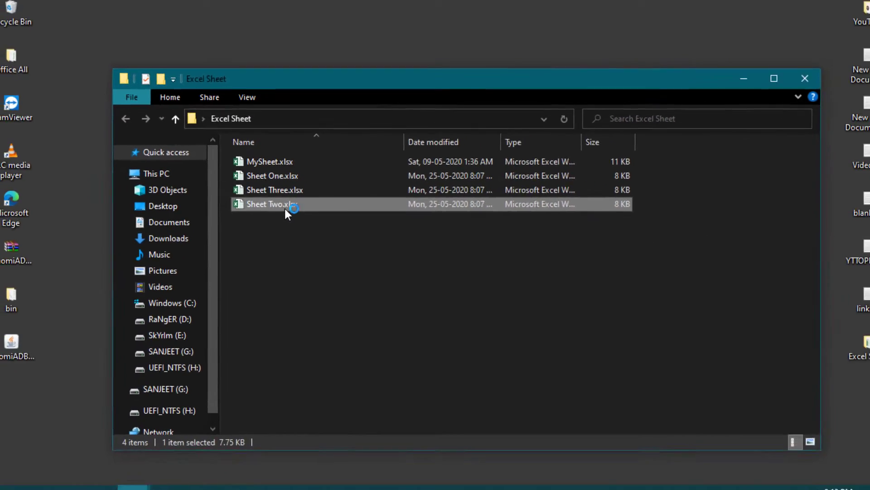
# Relaunch Excel 2016 from an 'ex' search and skip to a blank Book1 workbook.
pyautogui.press('super')
pyautogui.write('ex')
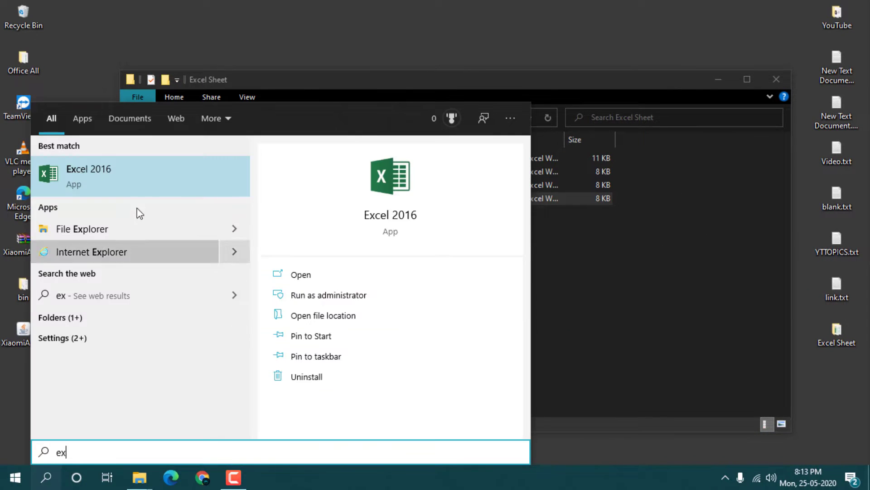
pyautogui.click(143, 179)
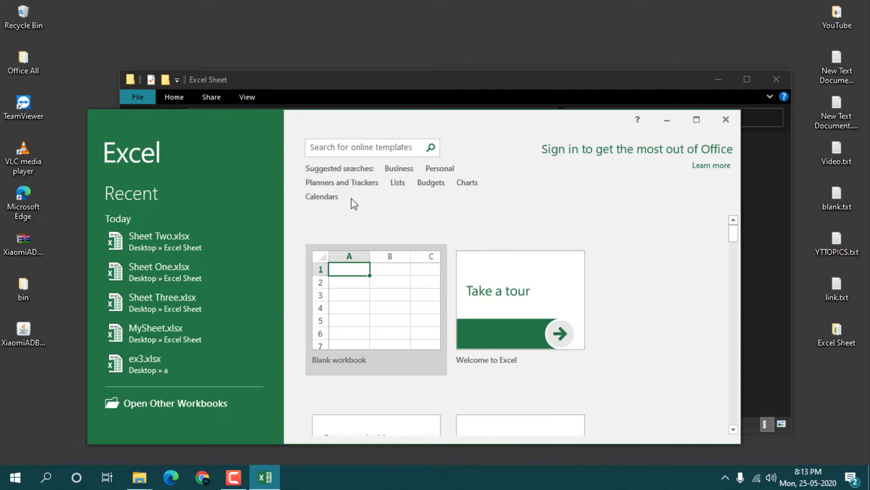
pyautogui.press('Escape')
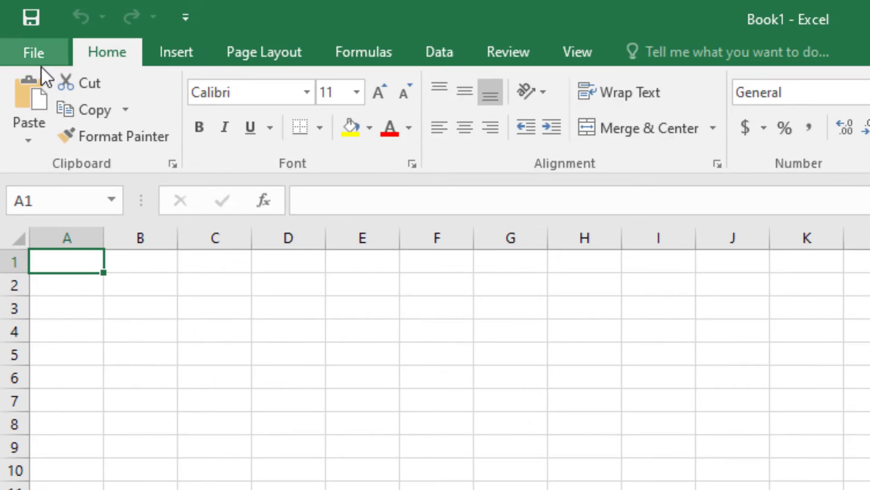
# Paste the Excel Sheet folder path into Advanced options' 'At startup, open all files in' box.
pyautogui.click(32, 54)
pyautogui.click(55, 177)
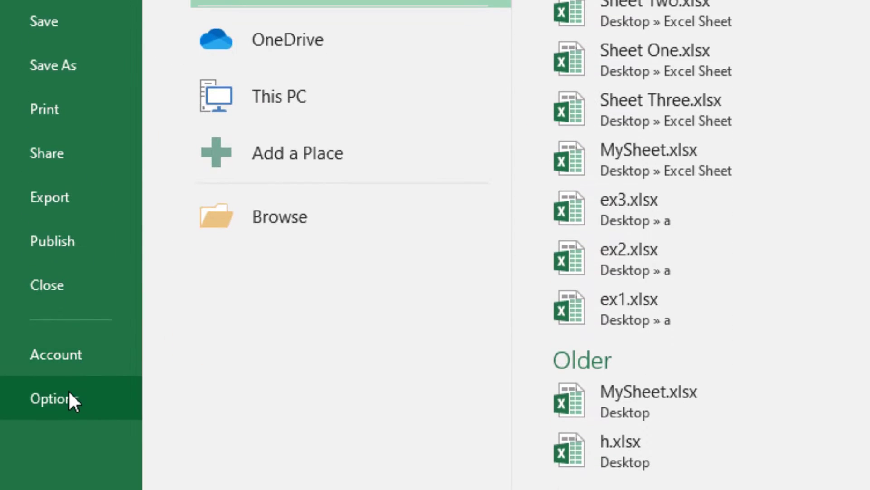
pyautogui.click(69, 401)
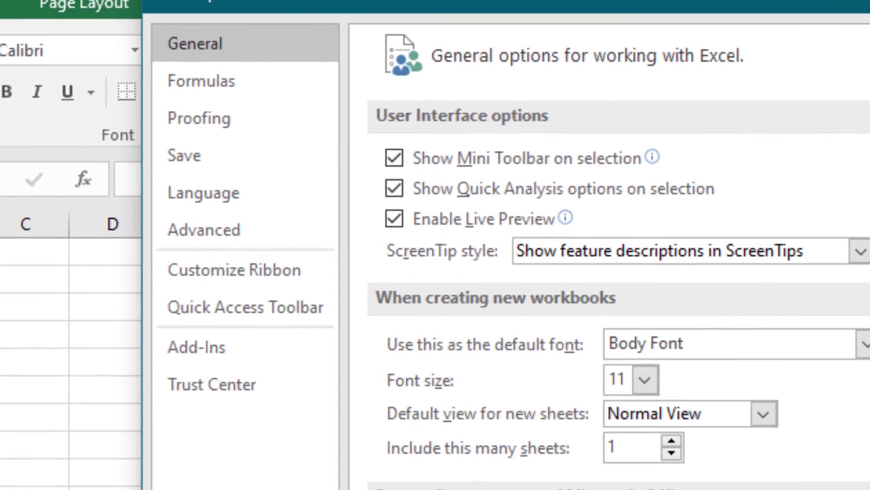
pyautogui.click(199, 235)
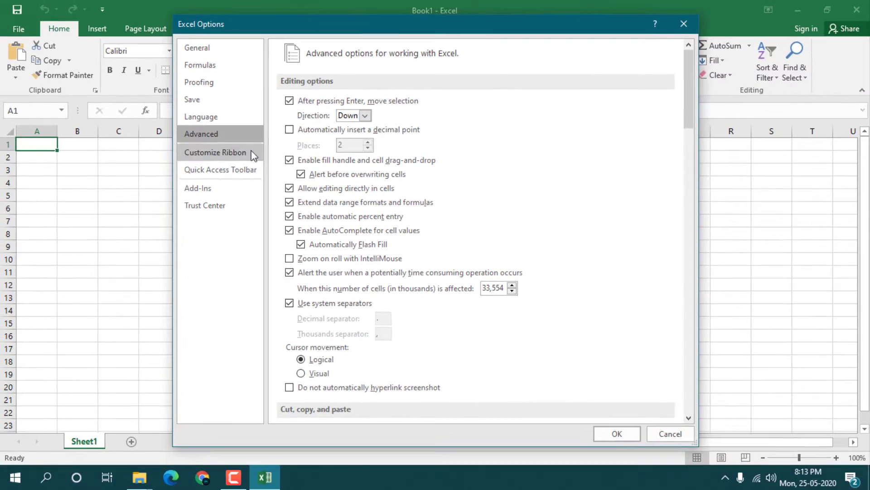
pyautogui.scroll(-15, 371, 325)
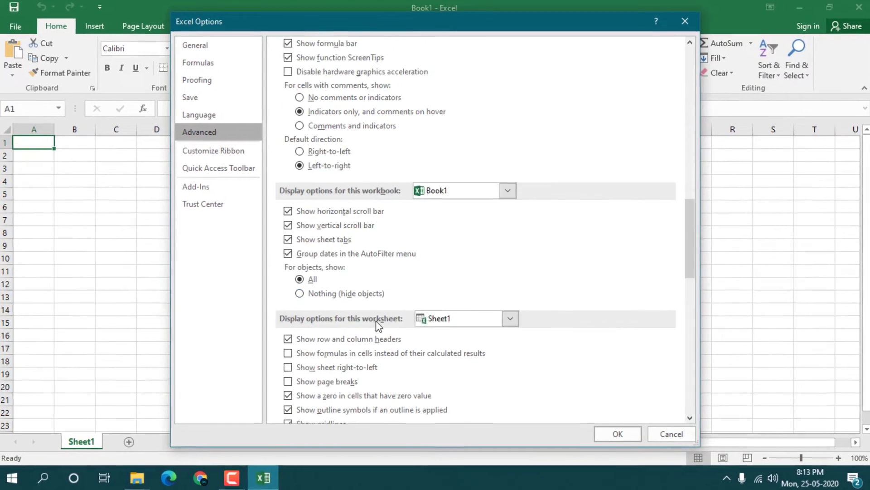
pyautogui.scroll(-15, 376, 322)
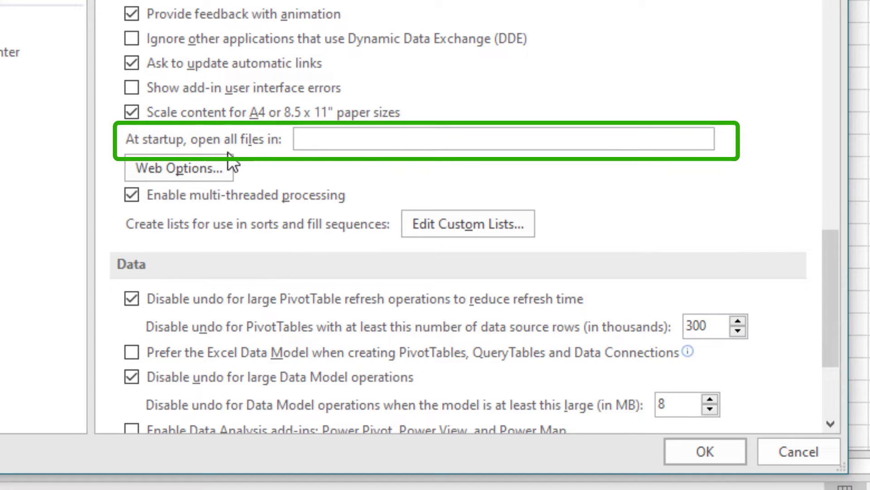
pyautogui.click(319, 140)
pyautogui.hotkey('ctrl', 'v')
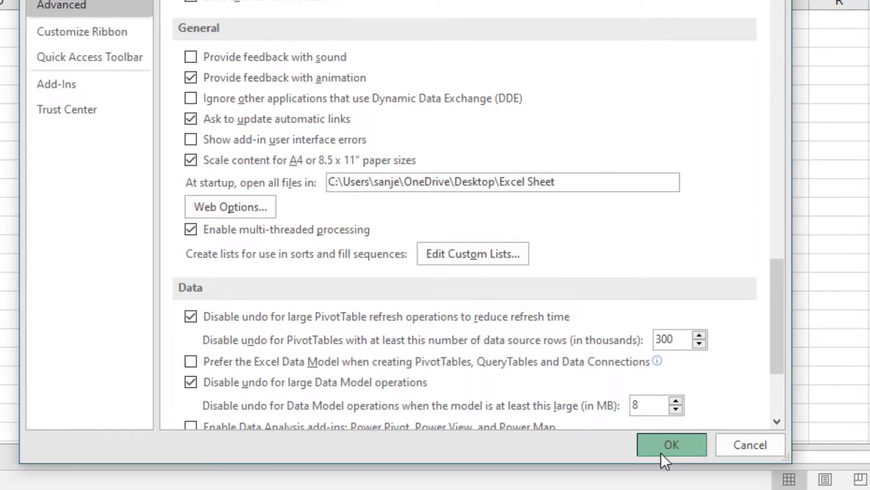
# Apply the options, close Excel and the Excel Sheet folder window, and refresh the desktop.
pyautogui.click(702, 453)
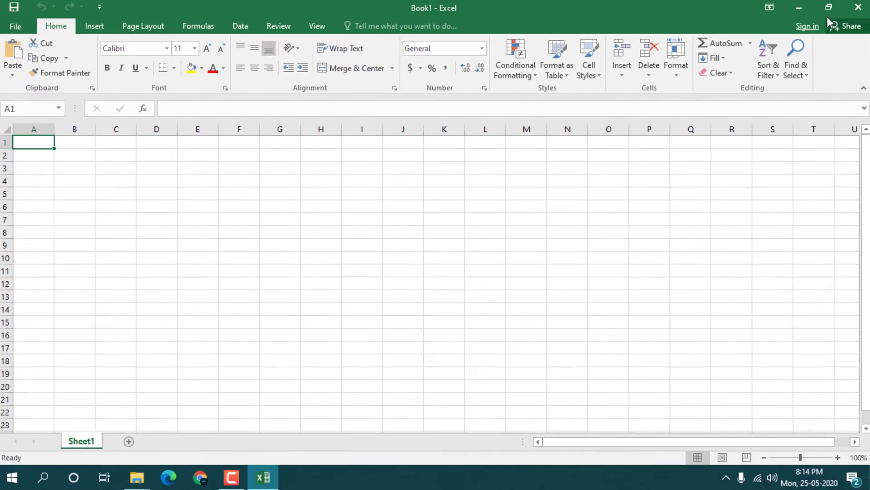
pyautogui.click(846, 18)
pyautogui.click(772, 78)
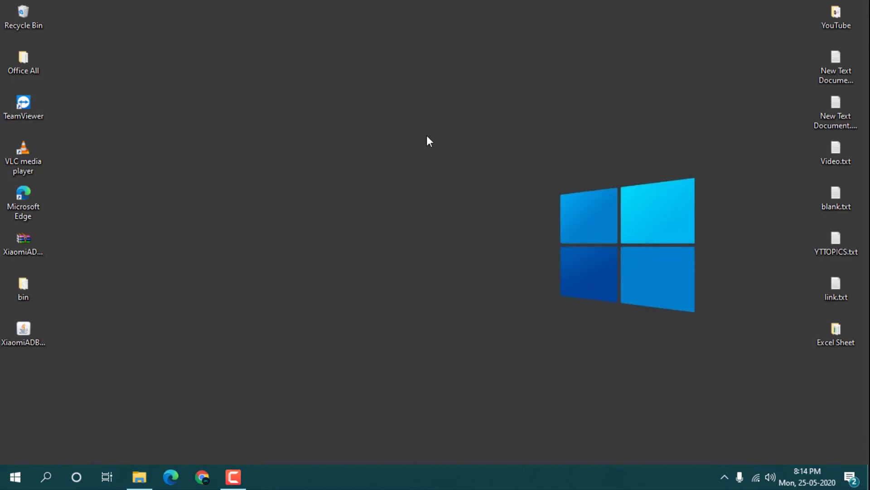
pyautogui.rightClick(376, 119)
pyautogui.click(399, 159)
# Relaunch Excel 2016 by searching 'ex' to test the startup folder.
pyautogui.click(45, 477)
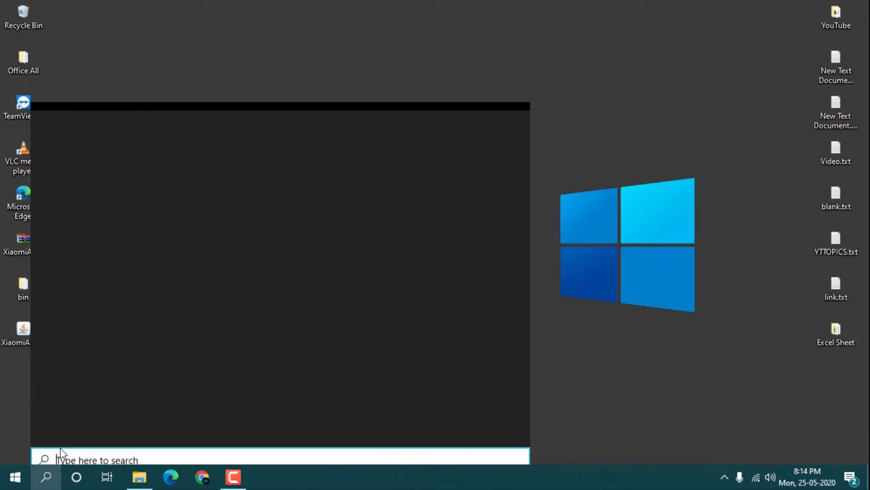
pyautogui.write('ex')
pyautogui.click(301, 326)
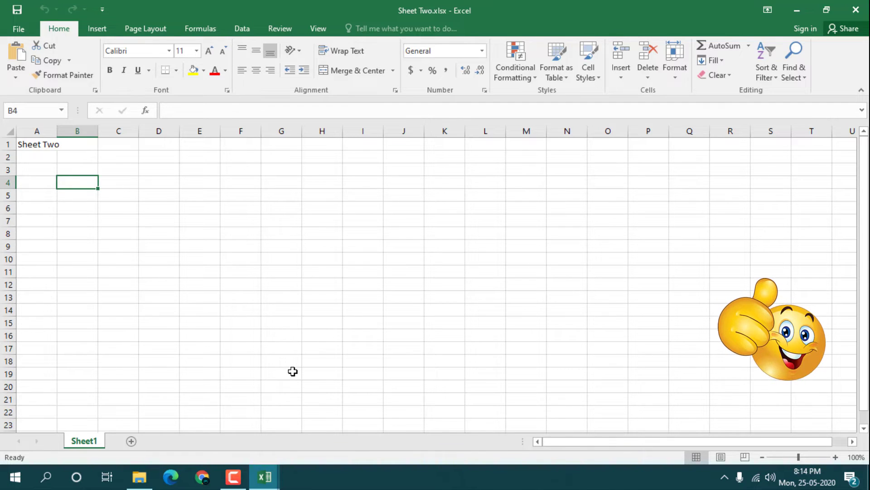
# Restore the maximized Sheet Two, Sheet Three and Sheet One workbook windows.
pyautogui.moveTo(264, 476)
pyautogui.moveTo(75, 414)
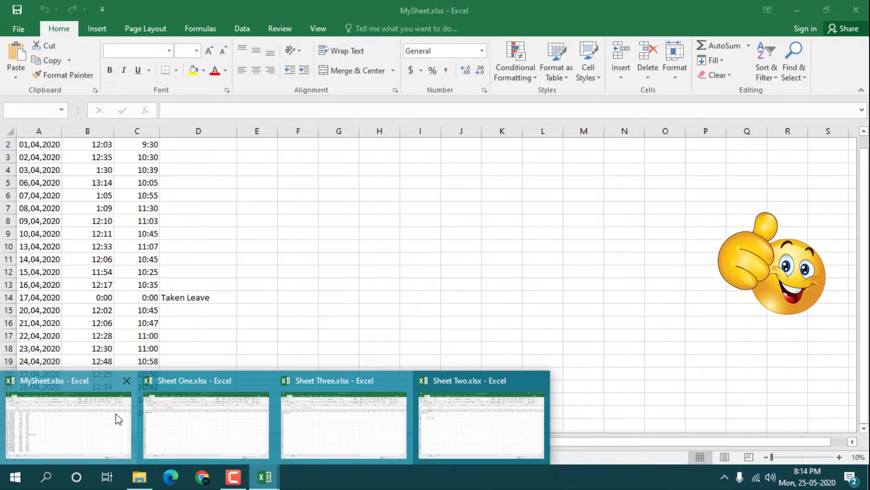
pyautogui.moveTo(216, 427)
pyautogui.moveTo(354, 427)
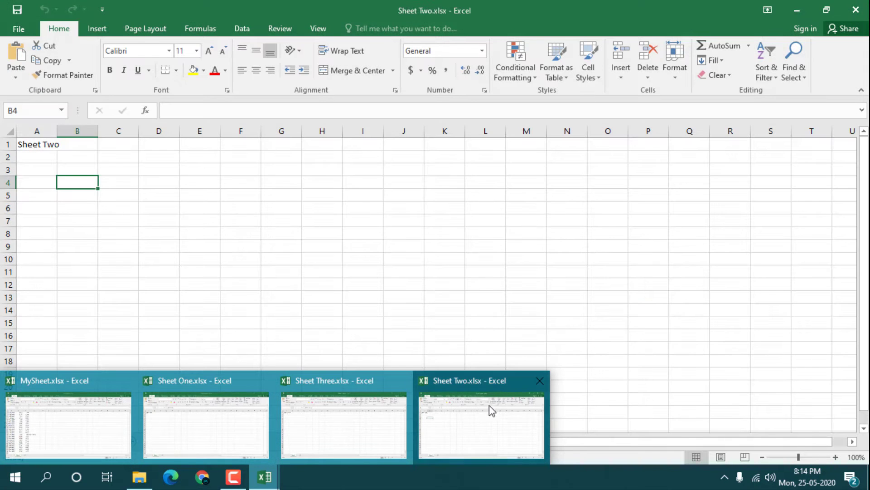
pyautogui.click(489, 404)
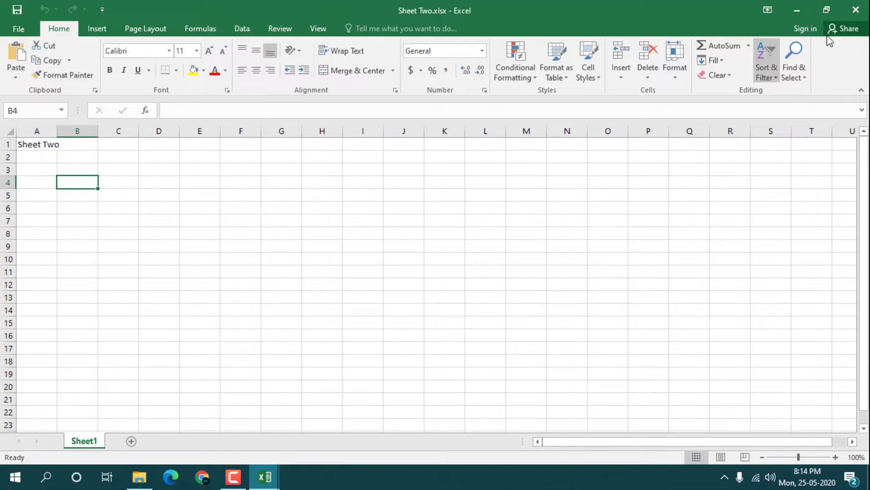
pyautogui.click(828, 12)
pyautogui.click(823, 11)
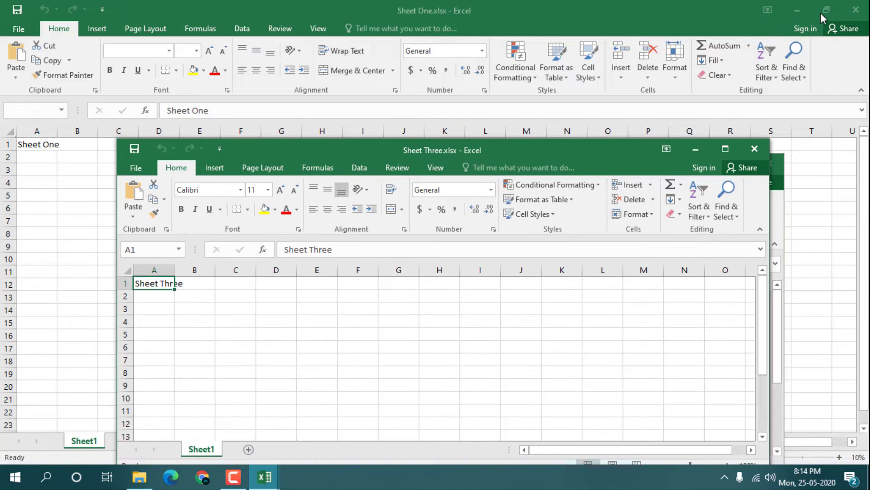
pyautogui.click(823, 11)
# Cascade the Sheet One and Sheet Three windows, minimize Sheet Two, and open the Excel Sheet folder.
pyautogui.moveTo(543, 131); pyautogui.dragTo(496, 102)
pyautogui.click(764, 208)
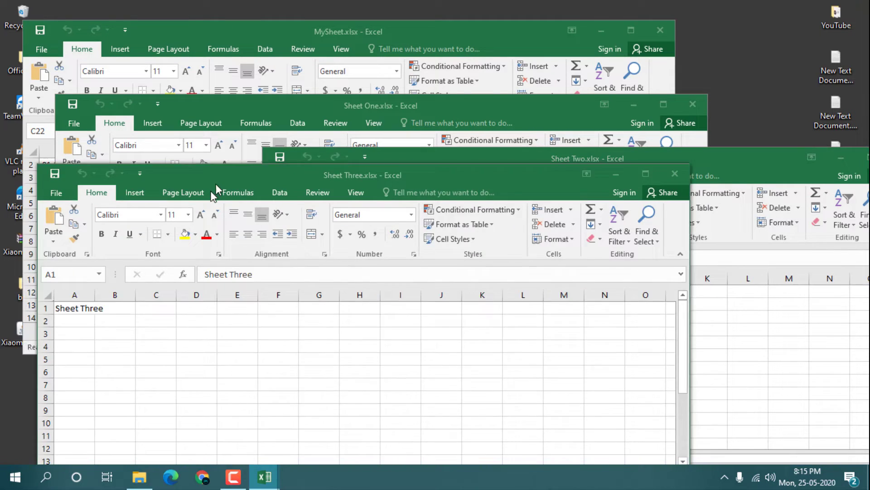
pyautogui.moveTo(216, 184); pyautogui.dragTo(201, 208)
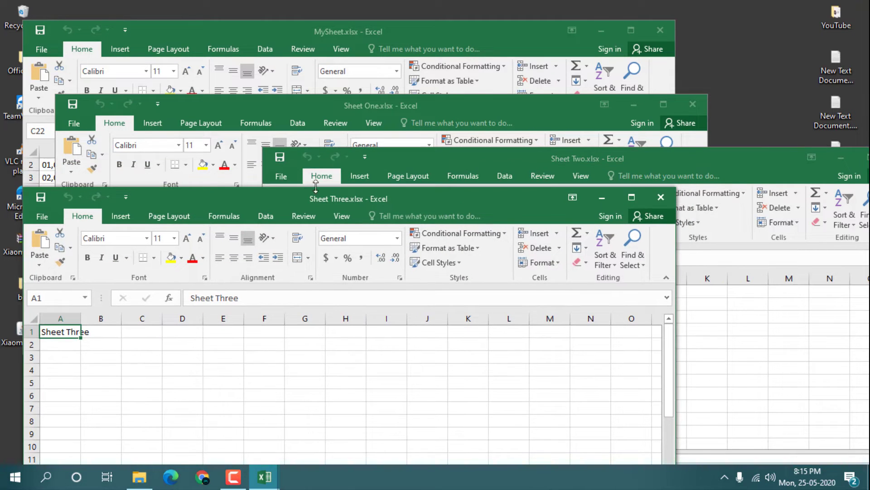
pyautogui.click(839, 158)
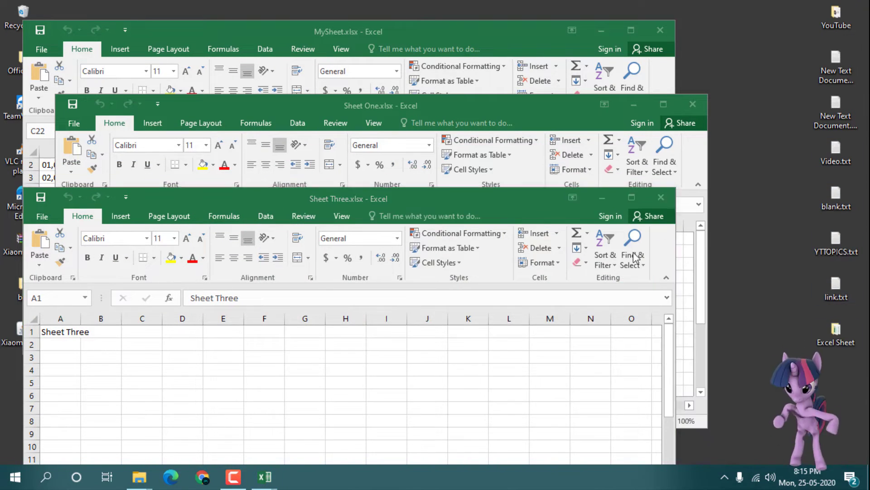
pyautogui.doubleClick(836, 331)
# Close the extra folder window, select Sheet Two.xlsx for removal, and open Windows search.
pyautogui.click(776, 81)
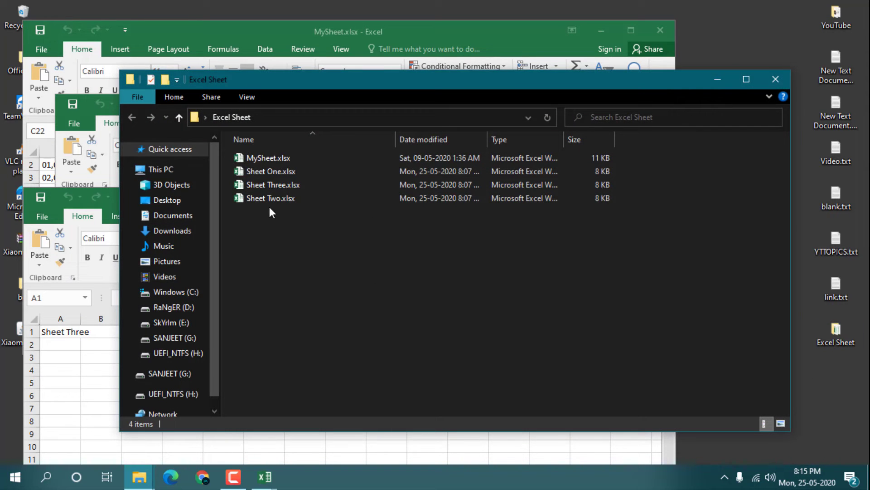
pyautogui.click(268, 200)
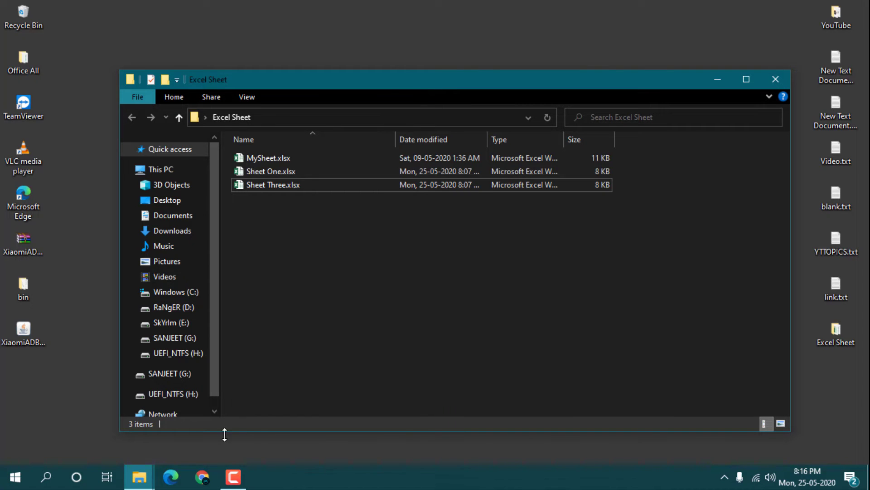
pyautogui.click(46, 476)
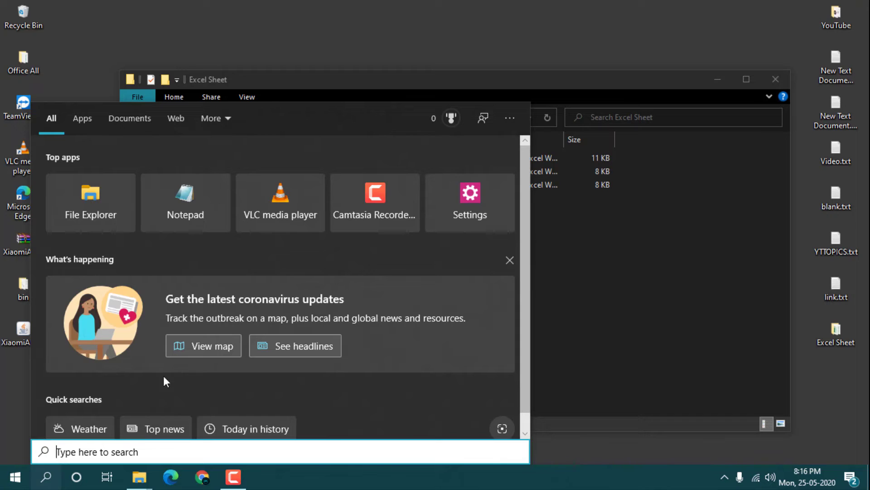
# Open MySheet.xlsx so the startup workbooks reopen, then minimize Sheet Three, Sheet One, MySheet and the folder.
pyautogui.press('Escape')
pyautogui.doubleClick(261, 138)
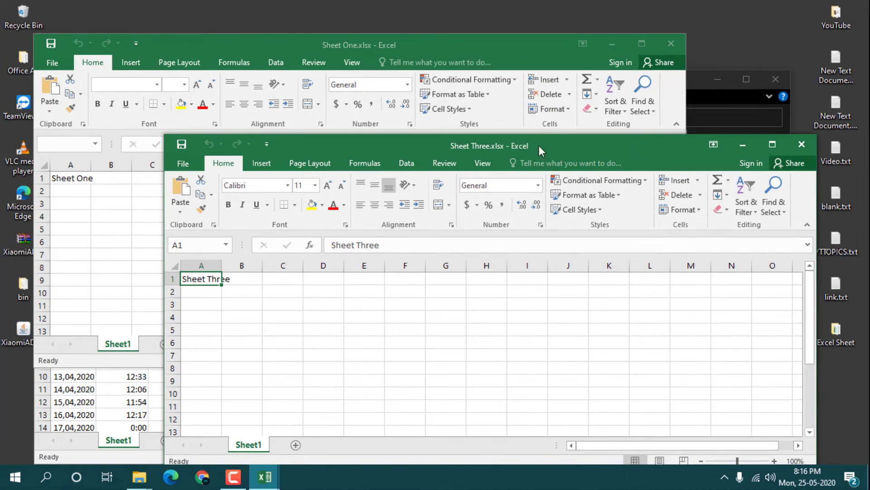
pyautogui.click(753, 145)
pyautogui.moveTo(400, 40); pyautogui.dragTo(422, 77)
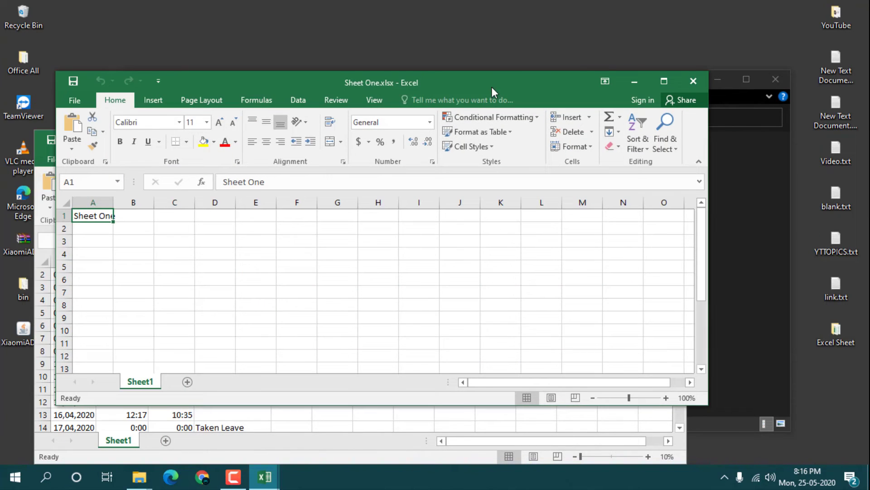
pyautogui.click(634, 81)
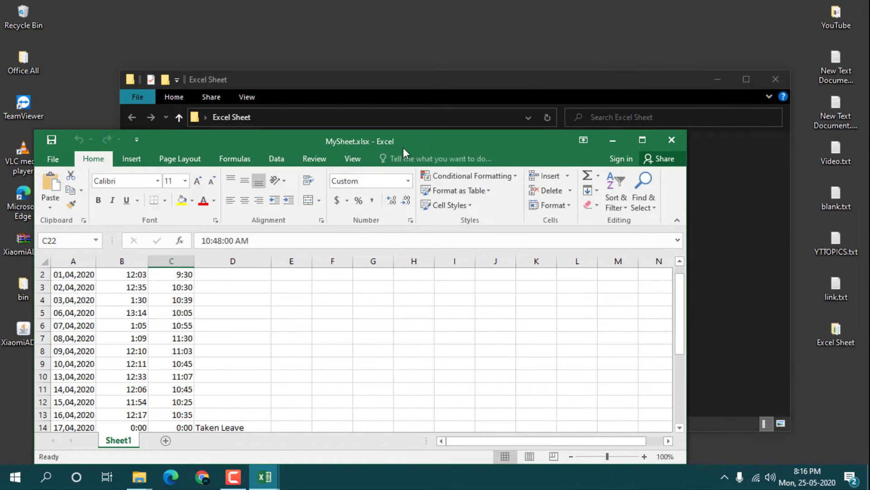
pyautogui.click(612, 140)
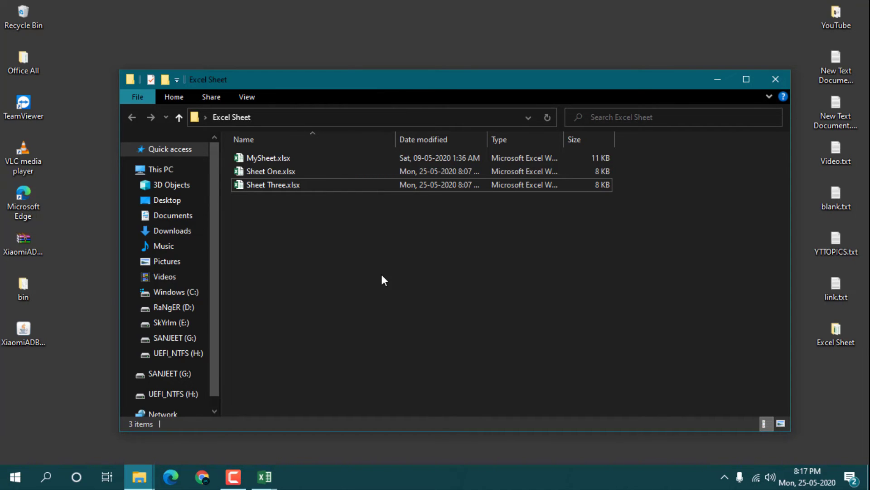
pyautogui.click(718, 79)
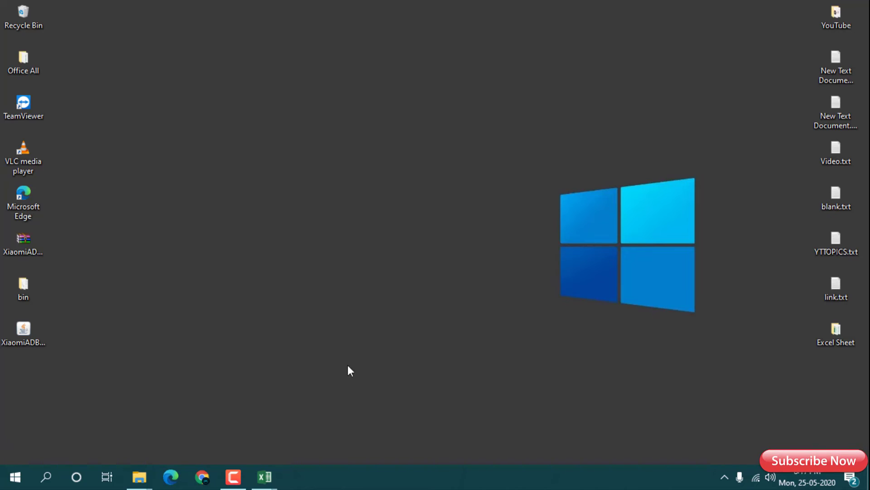
# Clear the 'At startup, open all files in' path in Advanced options, apply it, and close MySheet.
pyautogui.moveTo(266, 481)
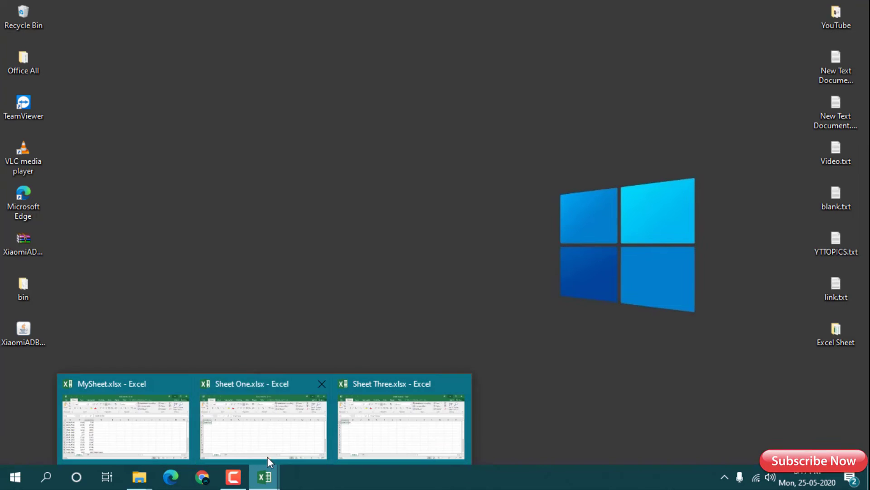
pyautogui.click(150, 434)
pyautogui.click(82, 136)
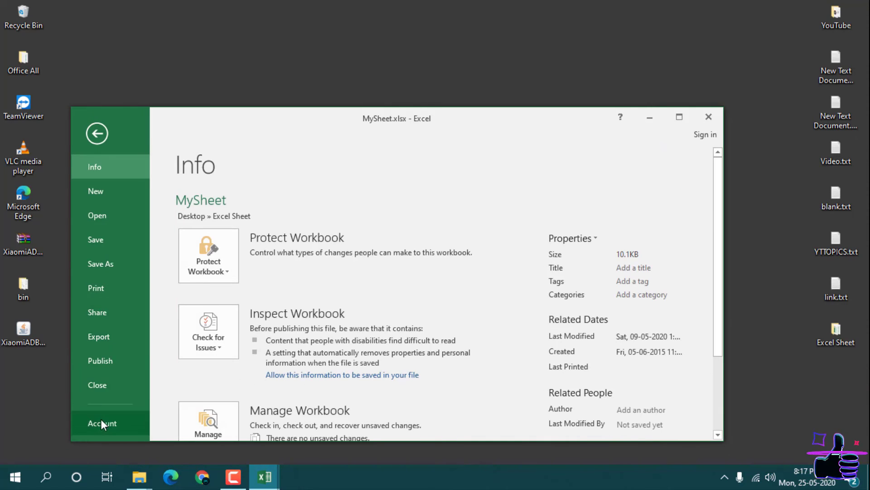
pyautogui.scroll(-3, 102, 408)
pyautogui.click(107, 347)
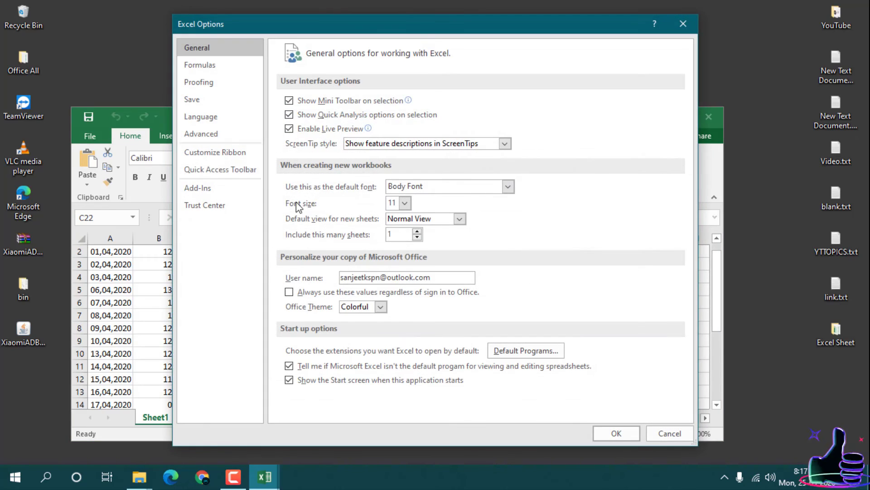
pyautogui.click(205, 136)
pyautogui.scroll(-15, 427, 349)
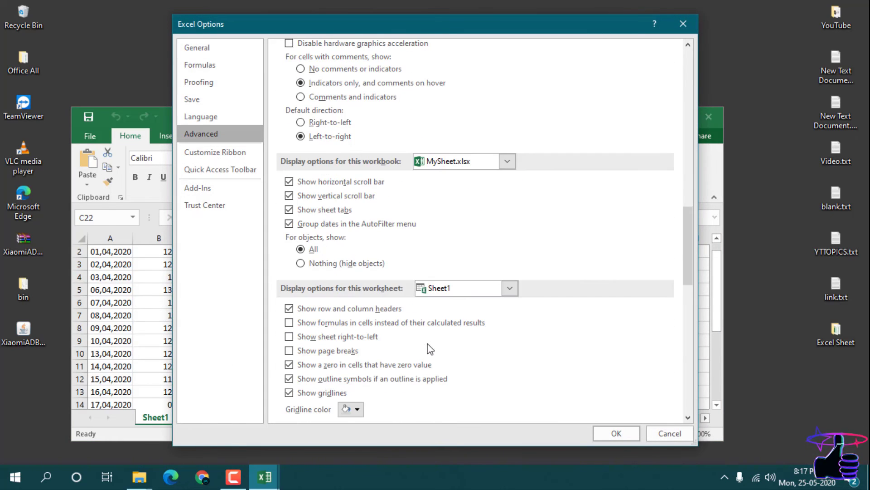
pyautogui.scroll(-15, 466, 331)
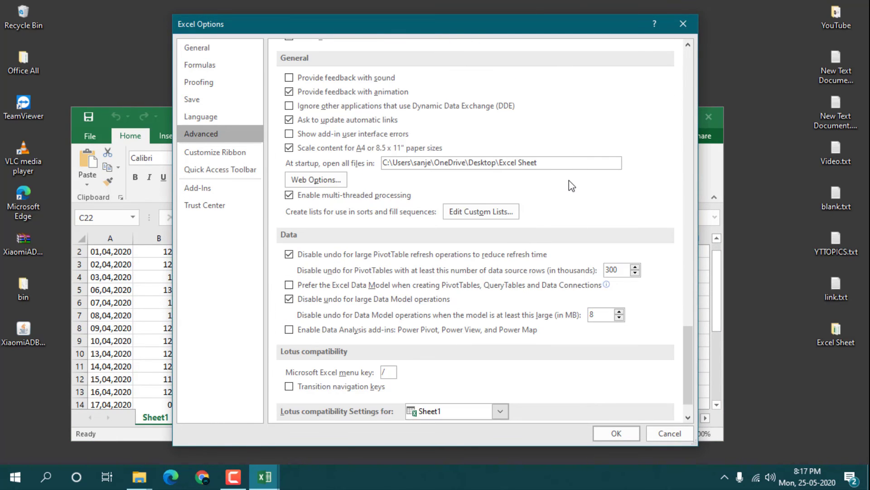
pyautogui.click(564, 165)
pyautogui.hotkey('ctrl', 'a')
pyautogui.press('BackSpace')
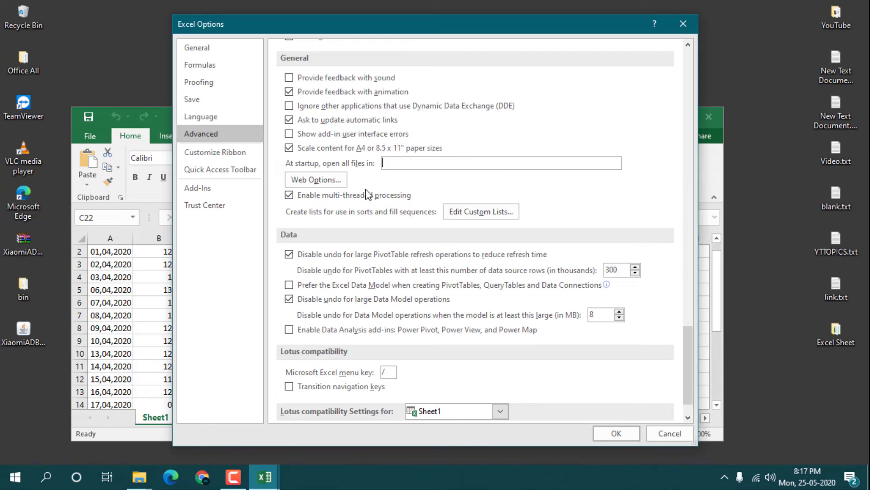
pyautogui.click(617, 433)
pyautogui.press('super+d')
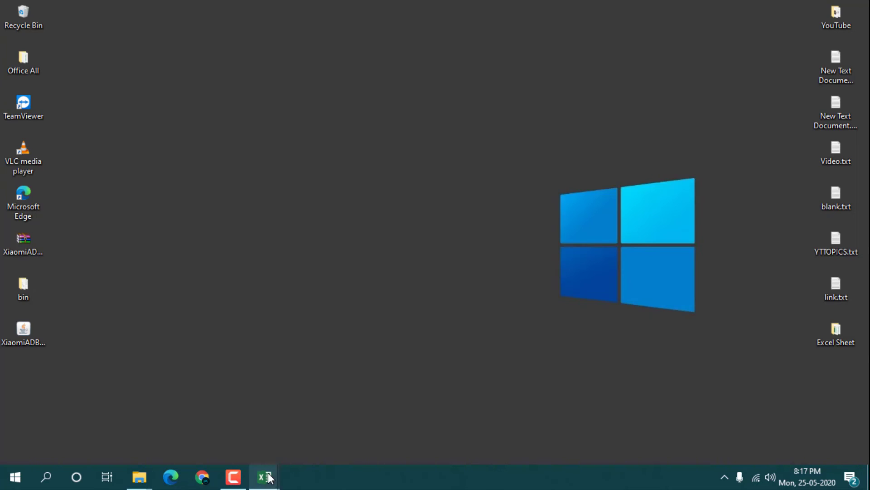
# Close the Sheet One and Sheet Three workbooks from the taskbar previews.
pyautogui.moveTo(270, 477)
pyautogui.click(250, 385)
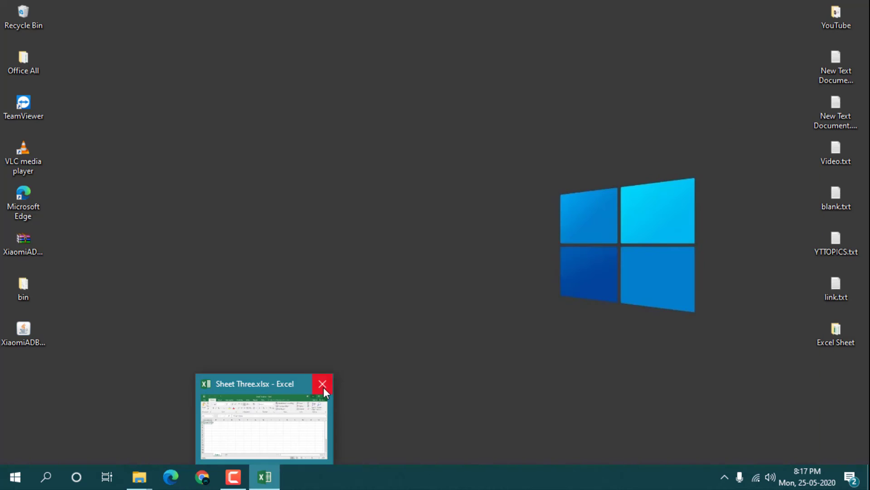
pyautogui.click(322, 384)
# Relaunch Excel 2016 by searching 'e', now opening to the Start screen.
pyautogui.press('super+s')
pyautogui.write('e')
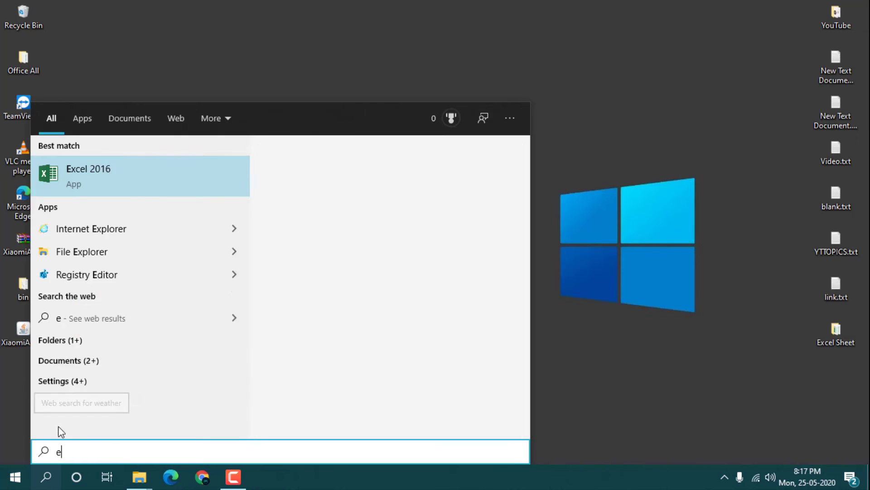
pyautogui.click(169, 193)
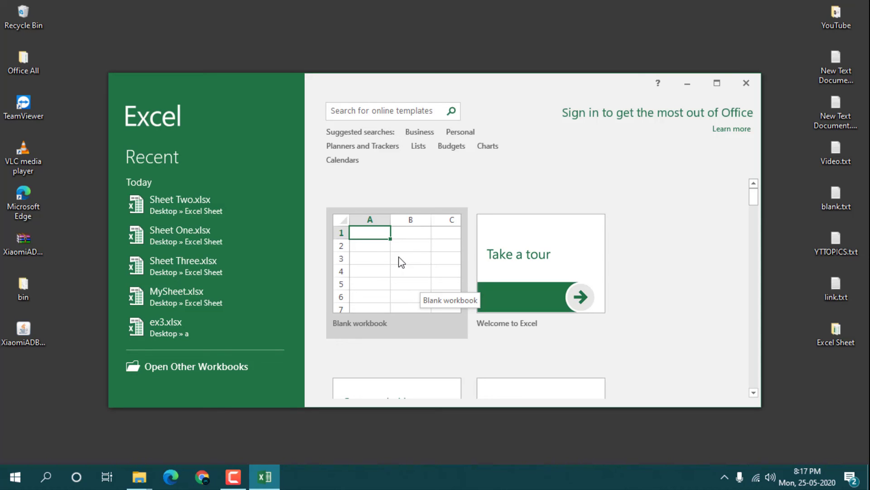